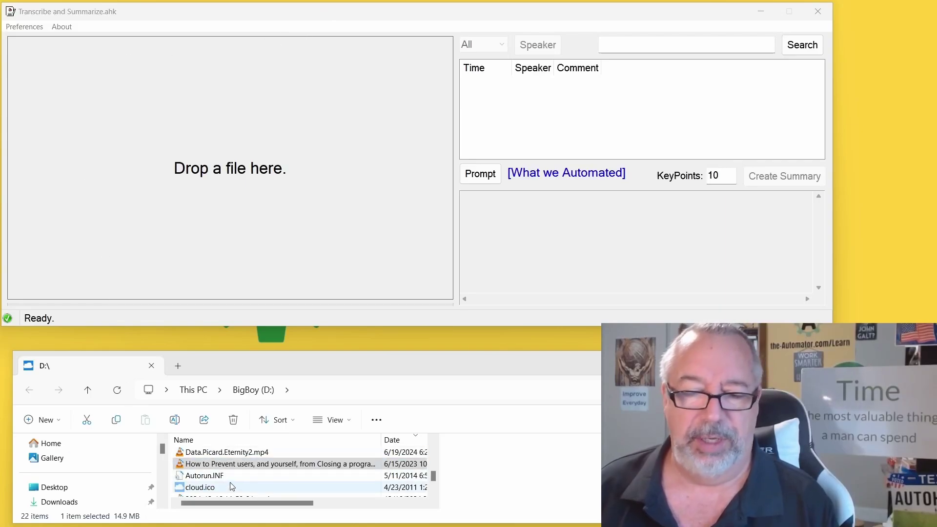
Step: Drop the 'How to Prevent users...' MP4 onto the transcriber to upload it and produce the transcript
{"action": "left_click", "coordinate": [250, 466]}
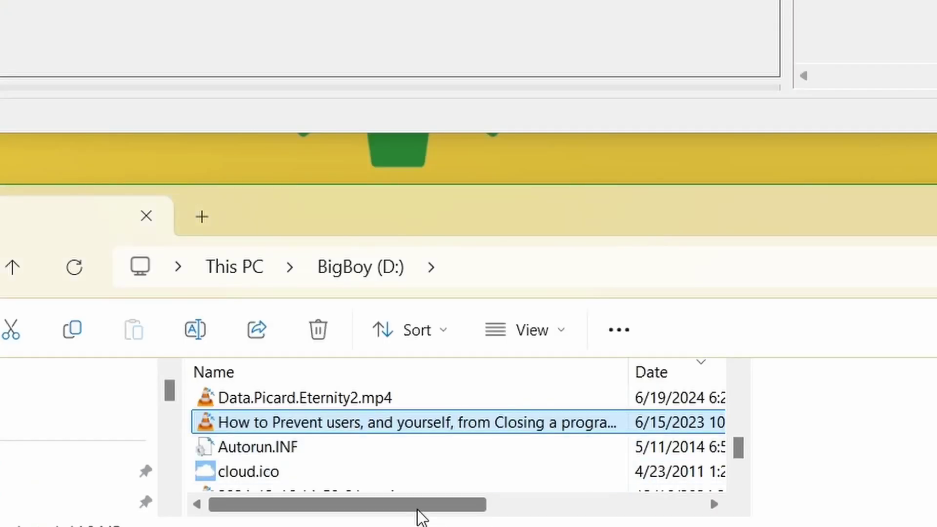
{"action": "mouse_move", "coordinate": [419, 512]}
{"action": "left_mouse_down"}
{"action": "mouse_move", "coordinate": [553, 521]}
{"action": "mouse_move", "coordinate": [247, 511]}
{"action": "left_mouse_up"}
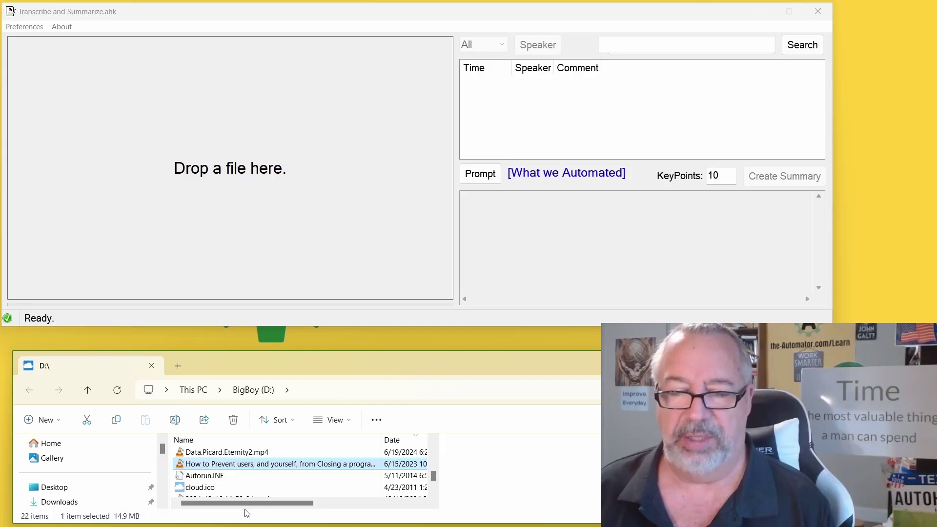
{"action": "left_click_drag", "start_coordinate": [268, 462], "coordinate": [246, 191]}
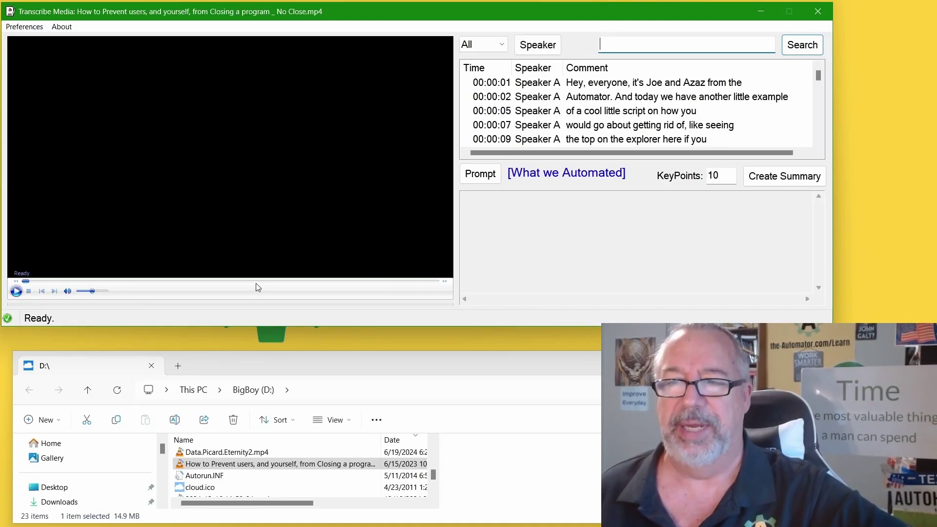
Step: Start Assign Speaker from the first line, listen to the voice, and name Speaker A 'Joe'
{"action": "left_click", "coordinate": [574, 86]}
{"action": "right_click", "coordinate": [574, 86]}
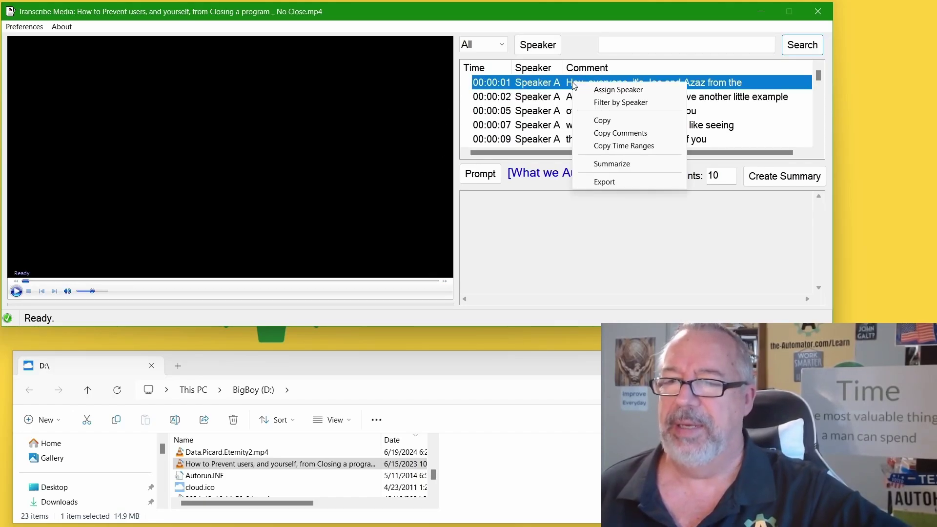
{"action": "left_click", "coordinate": [589, 92]}
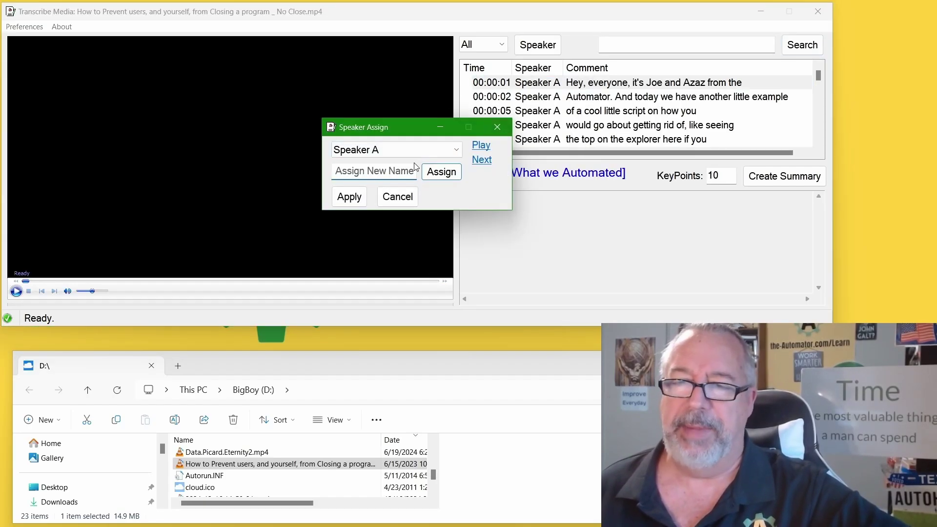
{"action": "left_click", "coordinate": [482, 146]}
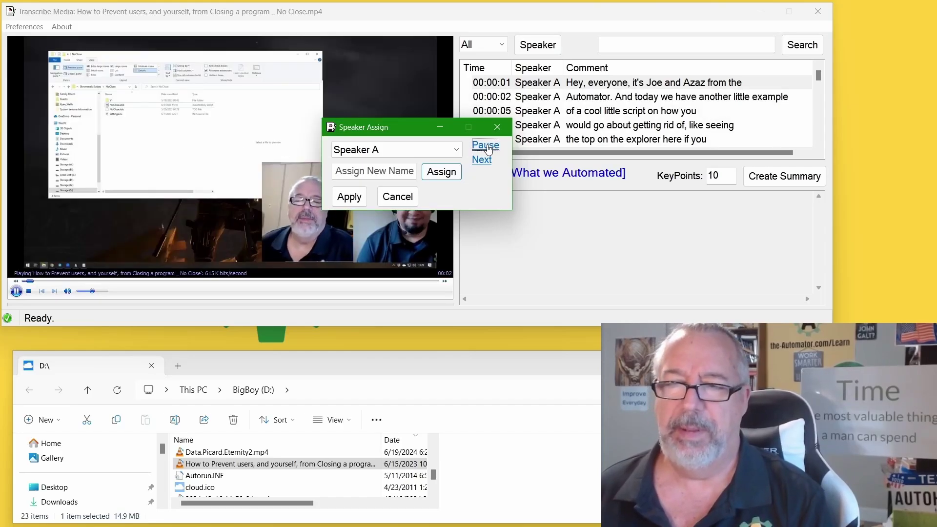
{"action": "left_click", "coordinate": [485, 146]}
{"action": "type", "text": "Jo"}
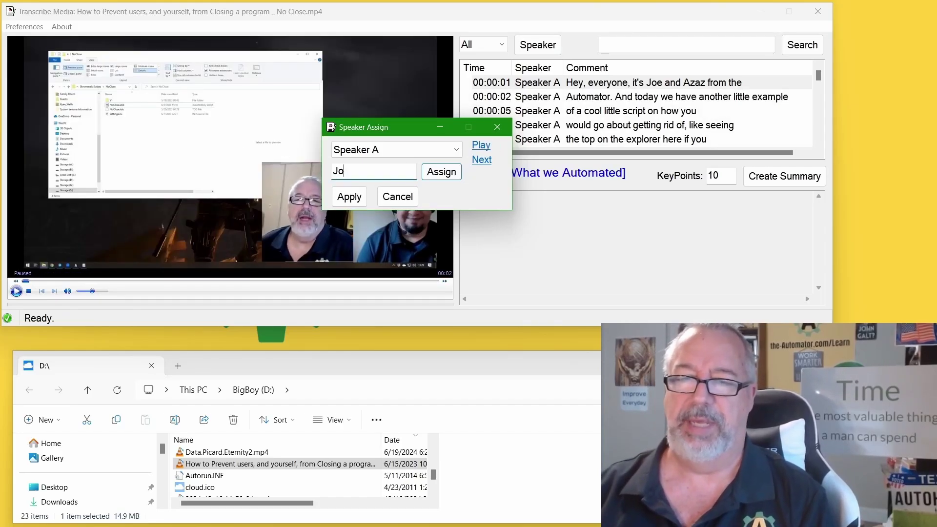
{"action": "type", "text": "e"}
{"action": "key", "text": "Return"}
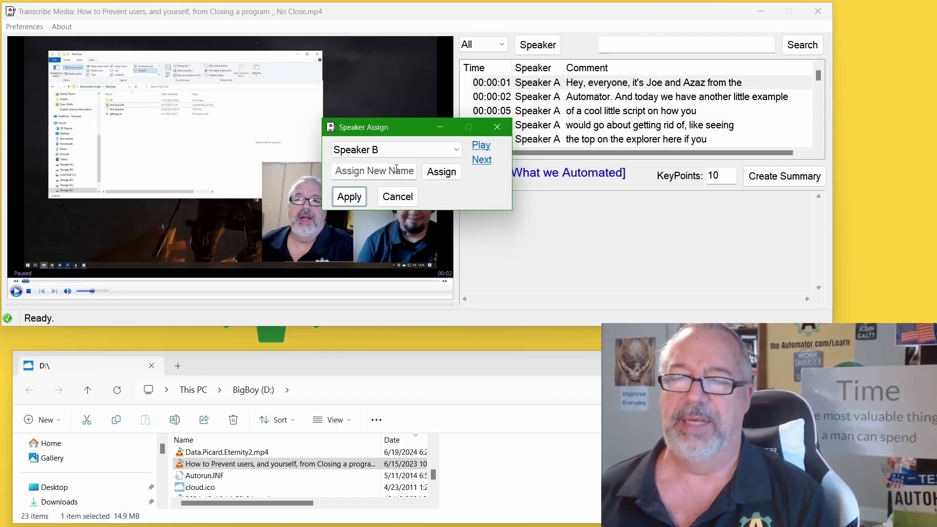
Step: Listen to Speaker B, name them 'Isaias', apply the names and pause the video
{"action": "left_click", "coordinate": [481, 146]}
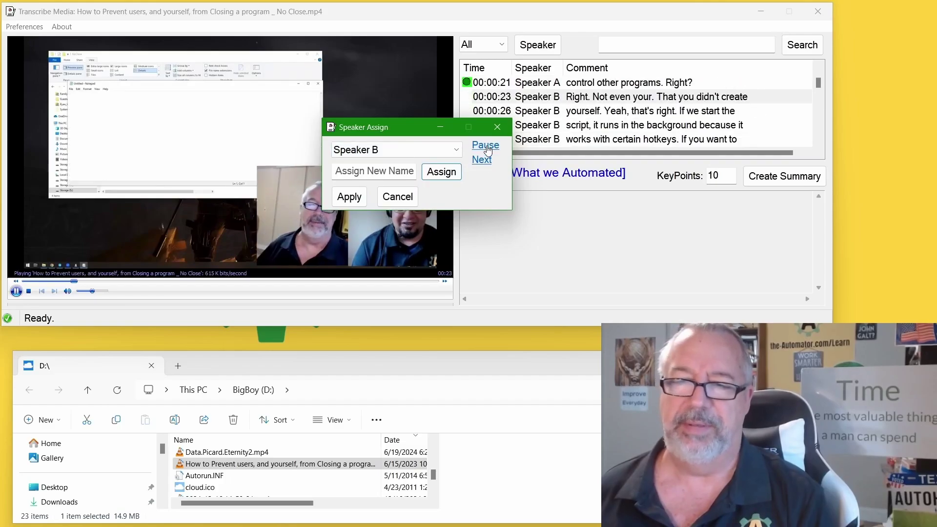
{"action": "left_click", "coordinate": [402, 171]}
{"action": "type", "text": "Isaias"}
{"action": "left_click", "coordinate": [444, 173]}
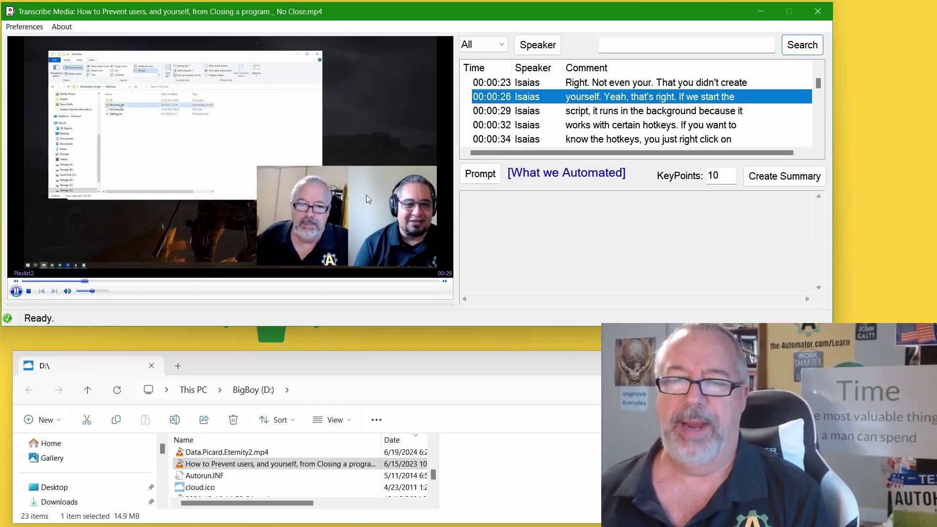
{"action": "left_click", "coordinate": [64, 274]}
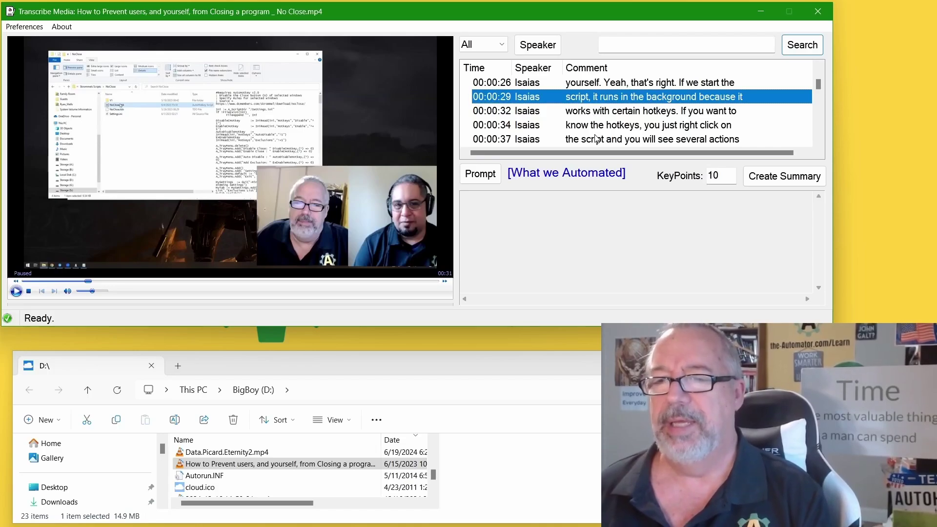
{"action": "scroll", "coordinate": [564, 111], "scroll_direction": "up", "scroll_amount": 4}
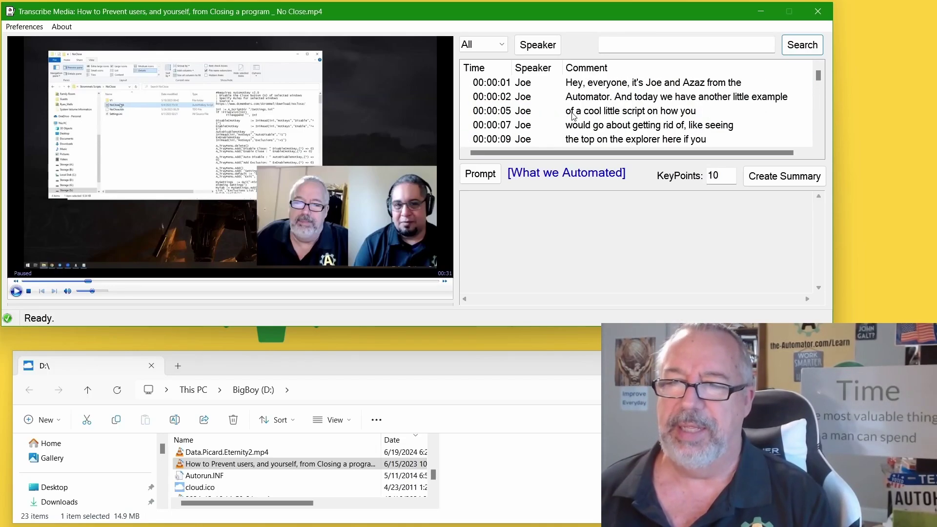
Step: Select the transcript rows from 00:00:01 through 00:00:09 and choose Export for them as a clip
{"action": "left_click", "coordinate": [580, 86]}
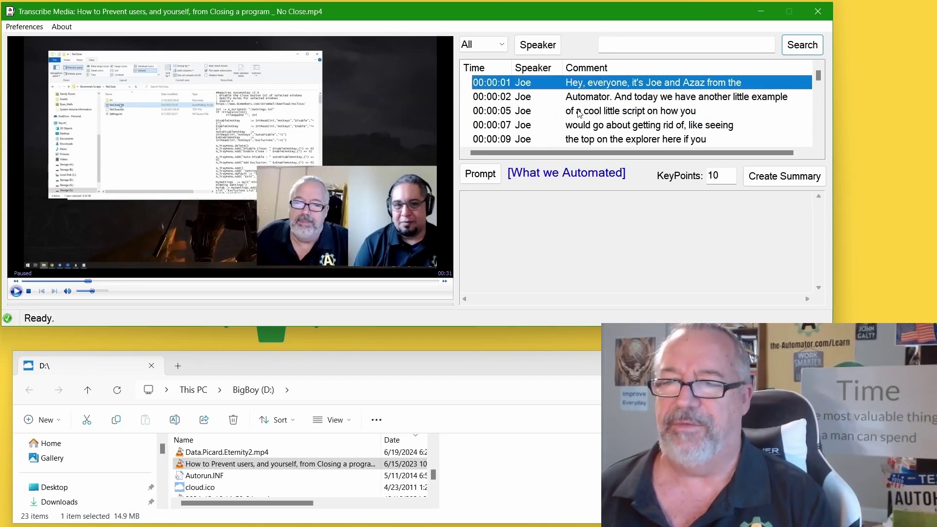
{"action": "left_click", "coordinate": [584, 139], "text": "shift"}
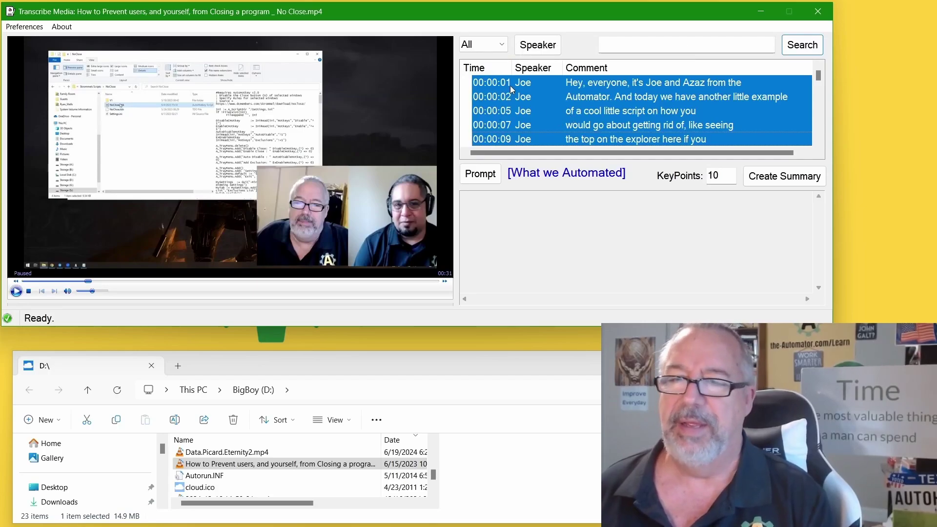
{"action": "right_click", "coordinate": [563, 116]}
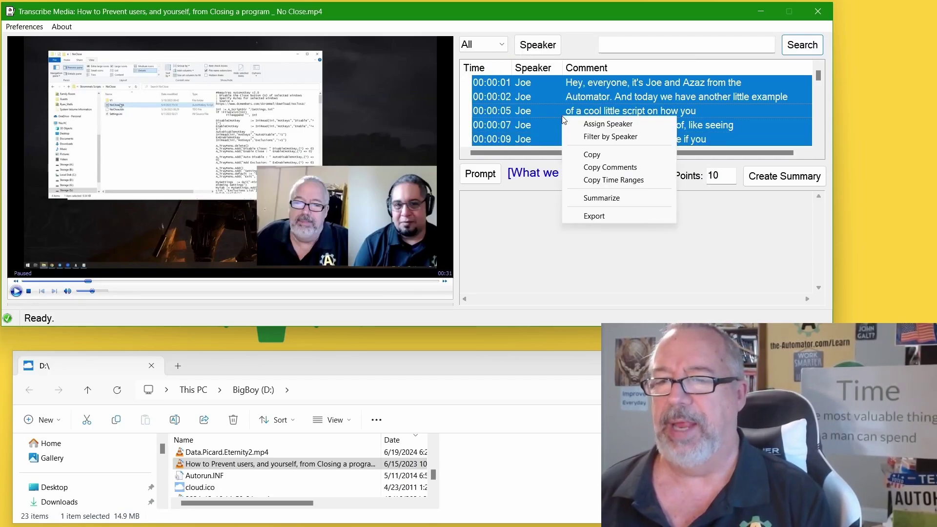
{"action": "left_click", "coordinate": [625, 217]}
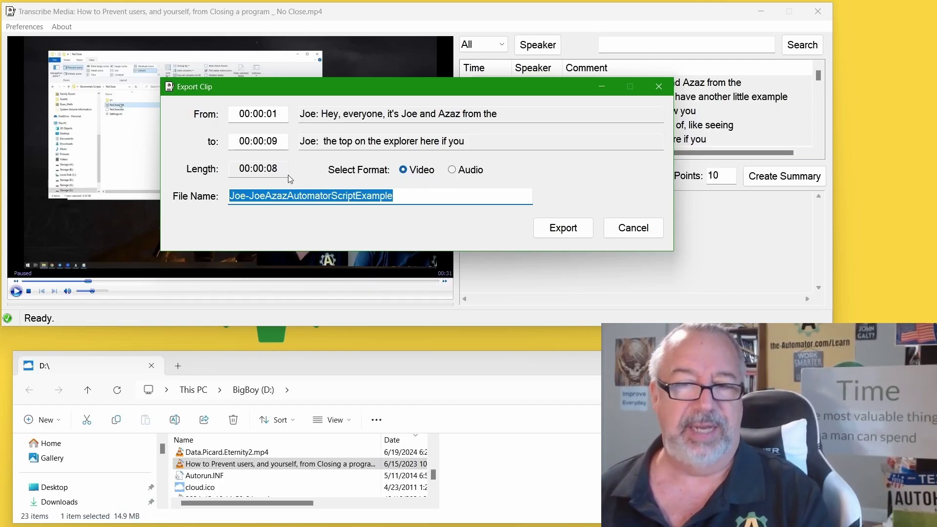
Step: Export the clip in Video format and select the new Joe-JoeAzazAutomatorScriptExample.mp4 on the D: drive
{"action": "left_click", "coordinate": [574, 234]}
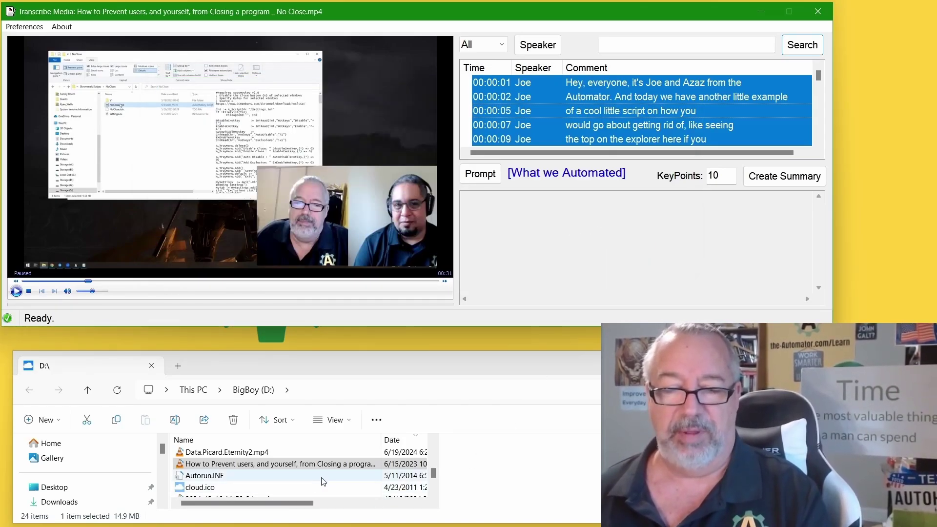
{"action": "scroll", "coordinate": [315, 473], "scroll_direction": "down", "scroll_amount": 1}
{"action": "scroll", "coordinate": [309, 470], "scroll_direction": "down", "scroll_amount": 1}
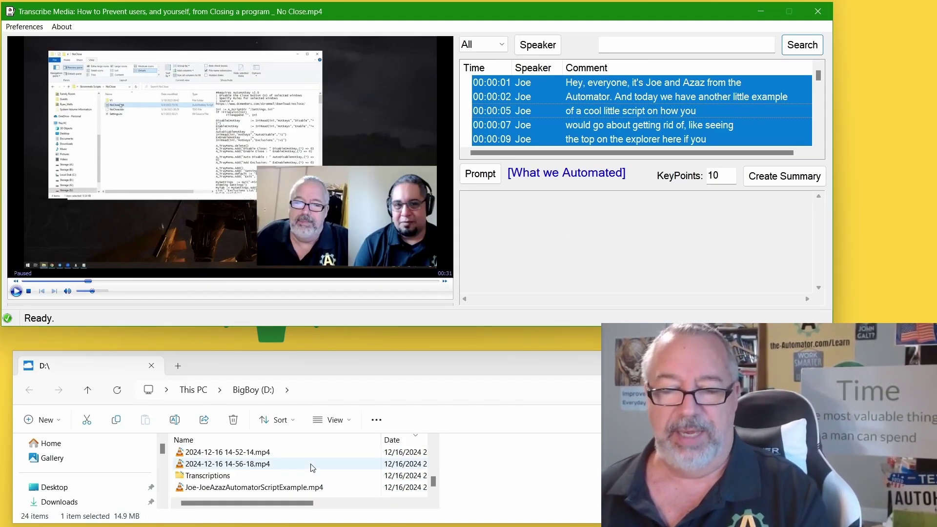
{"action": "left_click", "coordinate": [308, 487]}
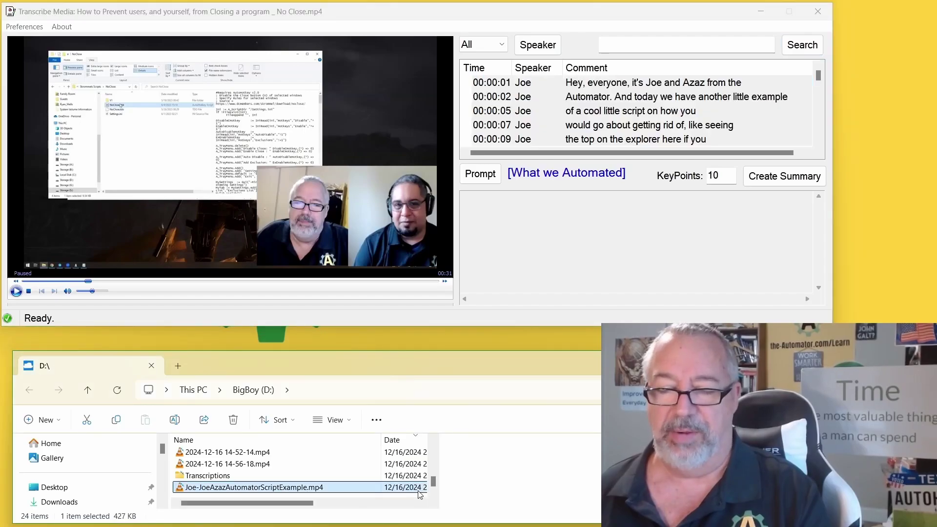
{"action": "mouse_move", "coordinate": [247, 503]}
{"action": "left_click_drag", "start_coordinate": [294, 504], "coordinate": [422, 506]}
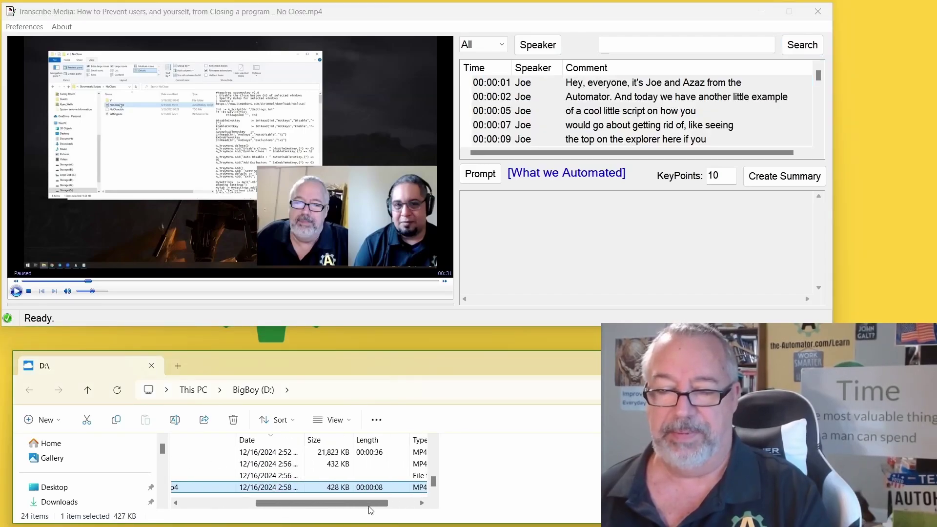
Step: Play the exported eight-second clip in VLC and close the player
{"action": "double_click", "coordinate": [343, 487]}
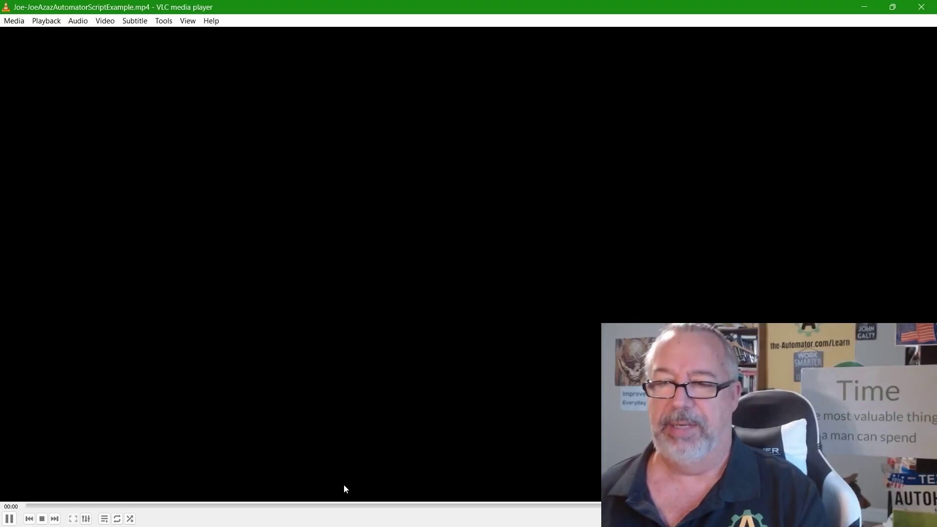
{"action": "left_click", "coordinate": [922, 9]}
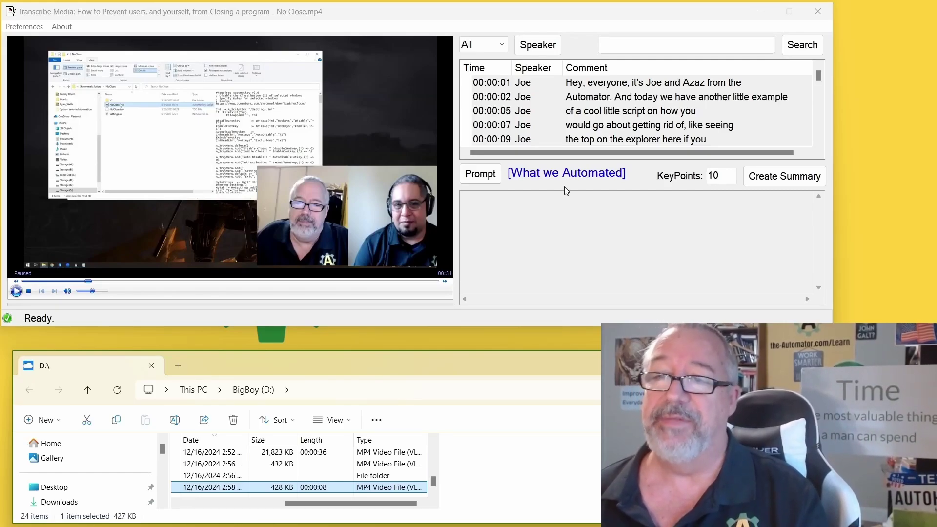
Step: Search the transcript for 'getting' and jump the video to the matching 00:00:07 line
{"action": "left_click", "coordinate": [932, 253]}
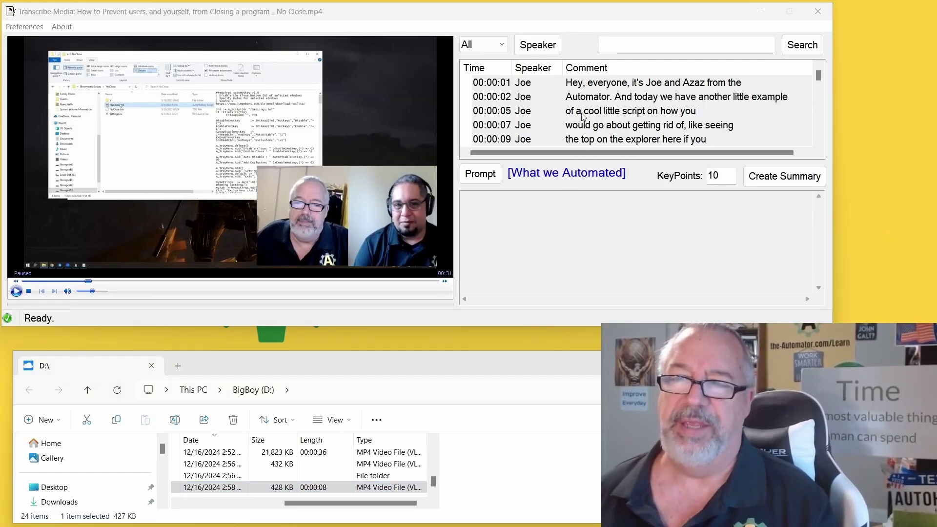
{"action": "left_click", "coordinate": [617, 41]}
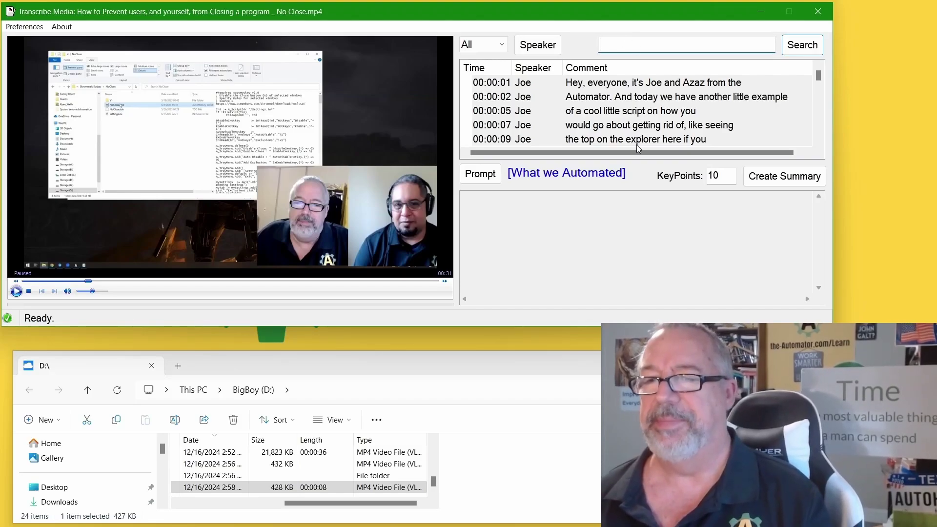
{"action": "type", "text": "getting"}
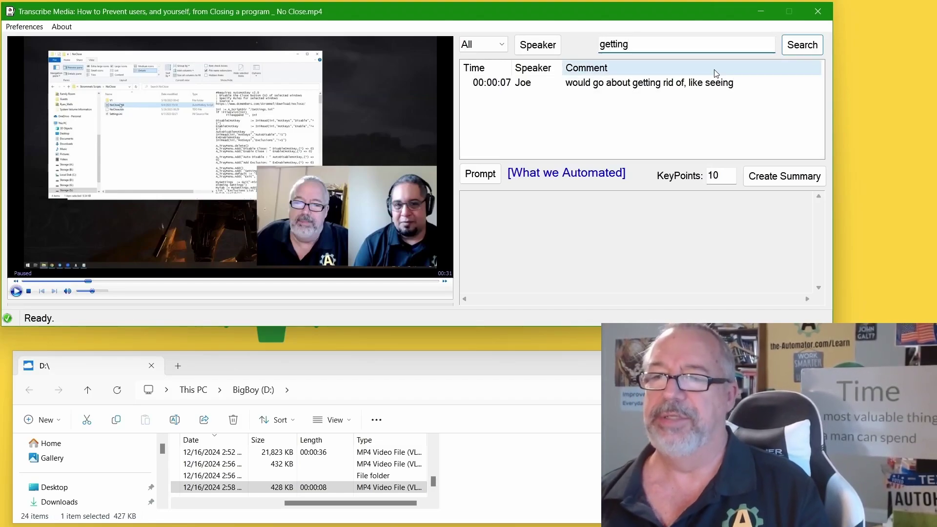
{"action": "left_click", "coordinate": [619, 86]}
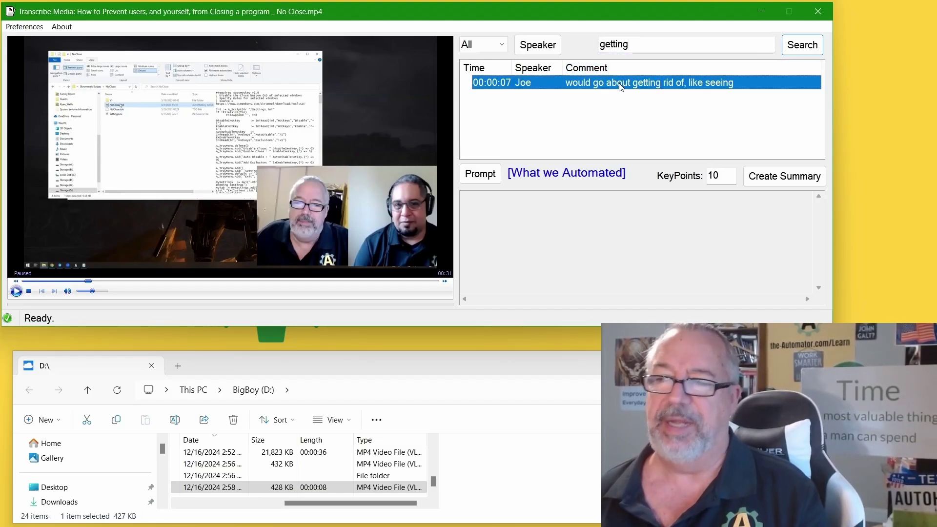
{"action": "double_click", "coordinate": [619, 83]}
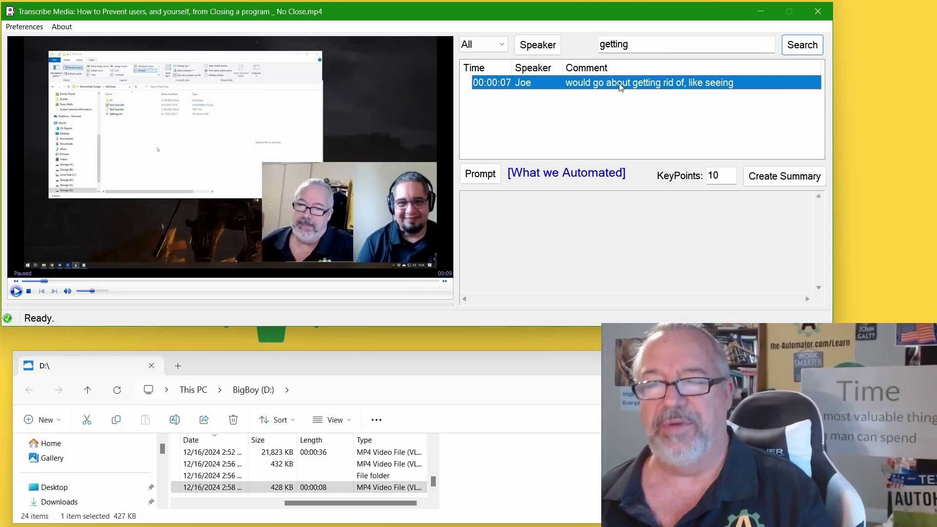
Step: Clear the search word and filter the transcript by Speaker to show only Isaias's lines
{"action": "left_click", "coordinate": [548, 68]}
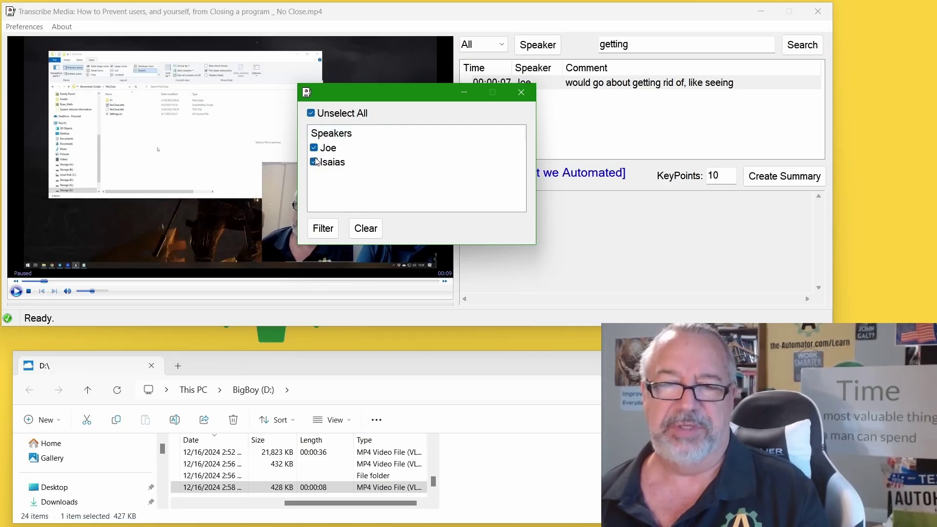
{"action": "left_click", "coordinate": [332, 234]}
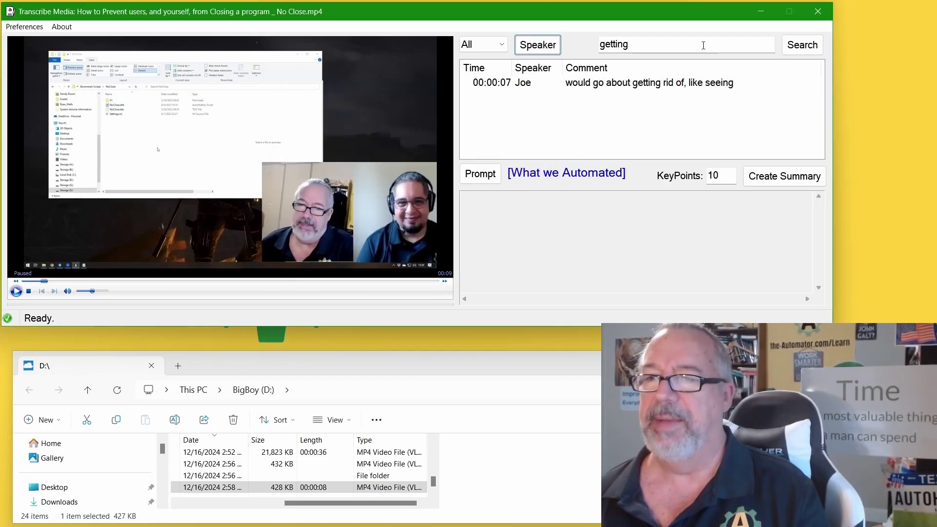
{"action": "key", "text": "BackSpace"}
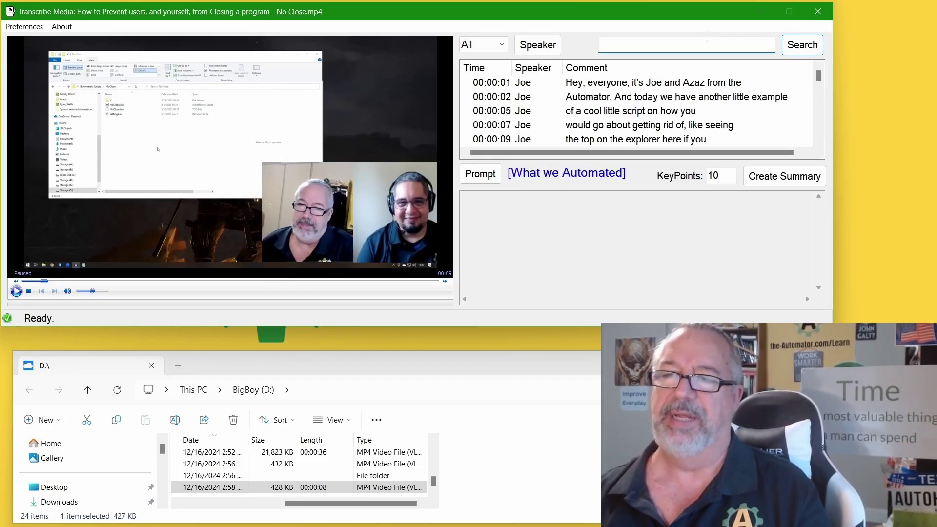
{"action": "left_click", "coordinate": [540, 46]}
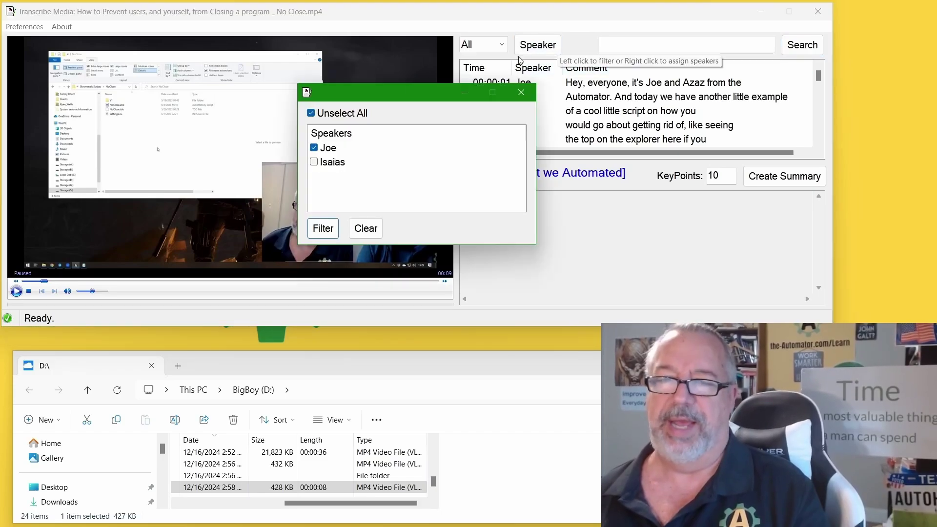
{"action": "left_click", "coordinate": [327, 227]}
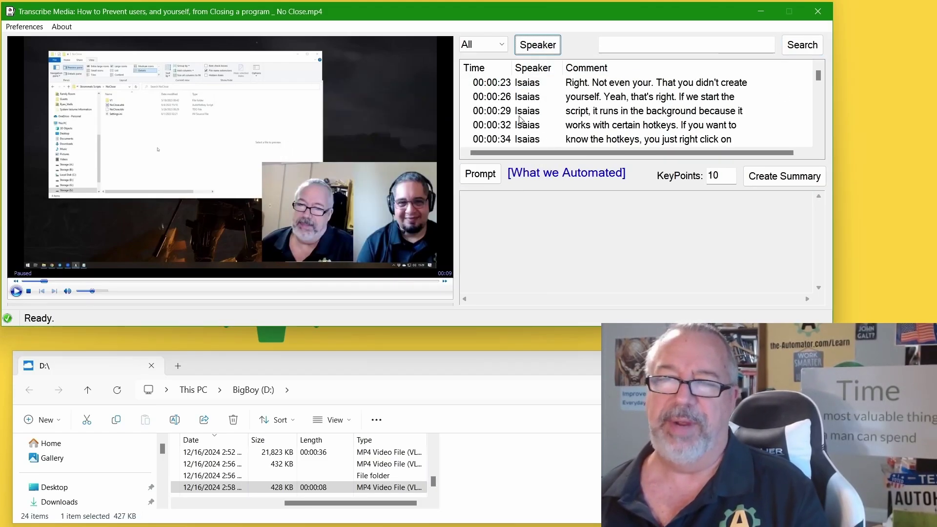
Step: Add Joe back to the Speaker filter so lines from both speakers show again
{"action": "left_click", "coordinate": [490, 45]}
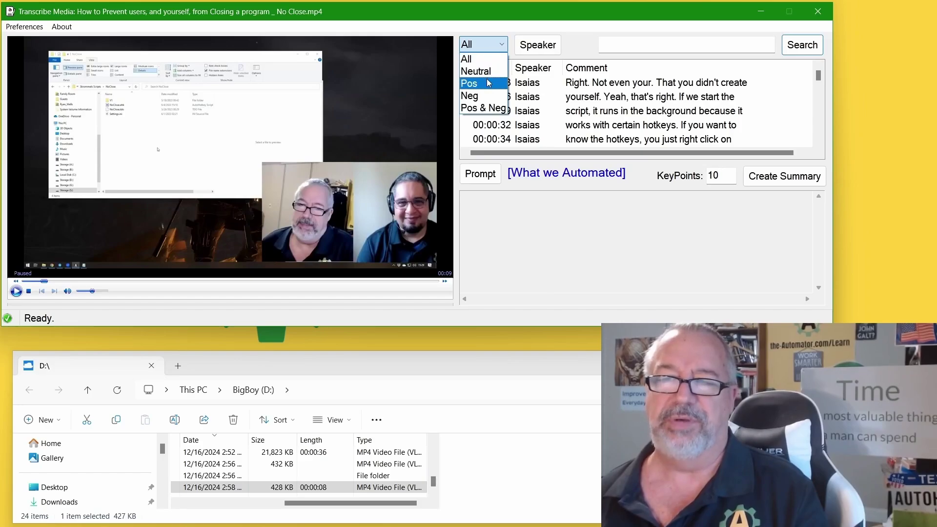
{"action": "left_click", "coordinate": [541, 48]}
{"action": "left_click", "coordinate": [540, 48]}
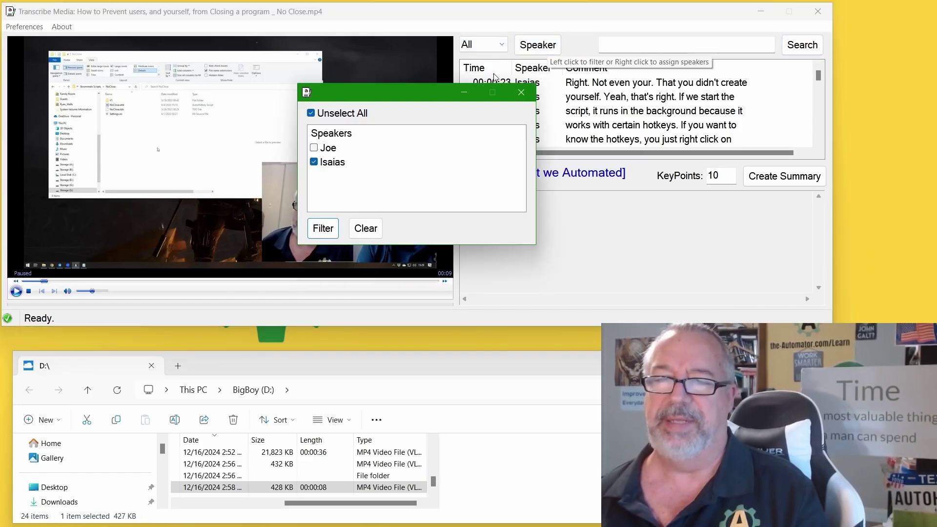
{"action": "left_click", "coordinate": [330, 149]}
{"action": "left_click", "coordinate": [323, 228]}
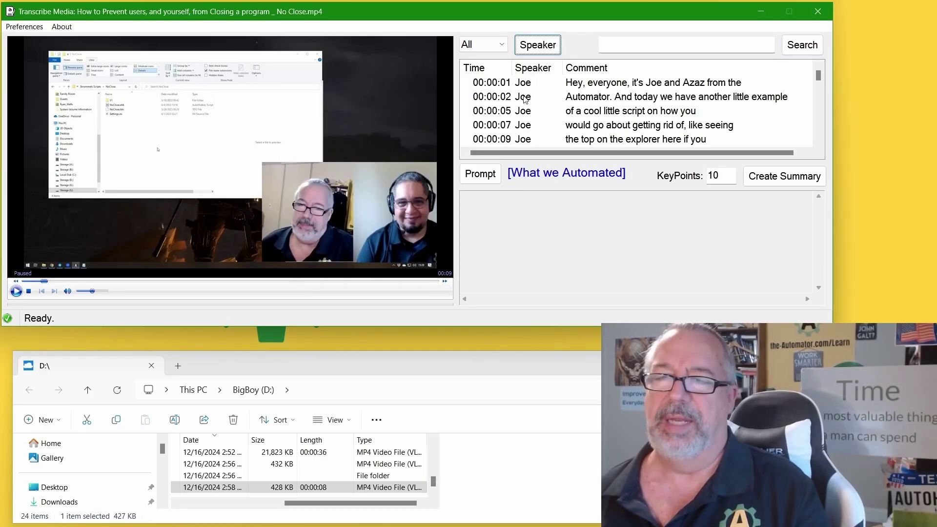
Step: Filter the transcript by sentiment to Pos, then to Neg, leaving only negative lines
{"action": "left_click", "coordinate": [482, 45]}
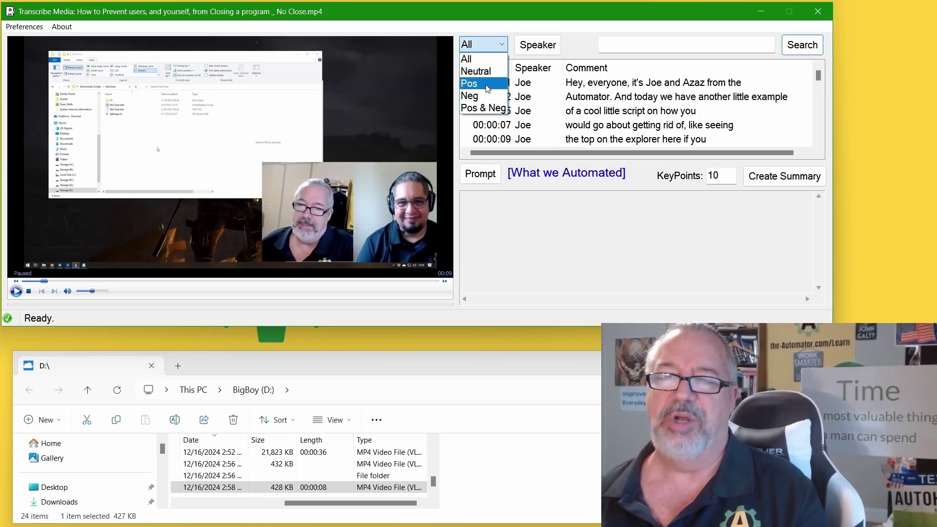
{"action": "left_click", "coordinate": [485, 86]}
{"action": "left_click", "coordinate": [482, 45]}
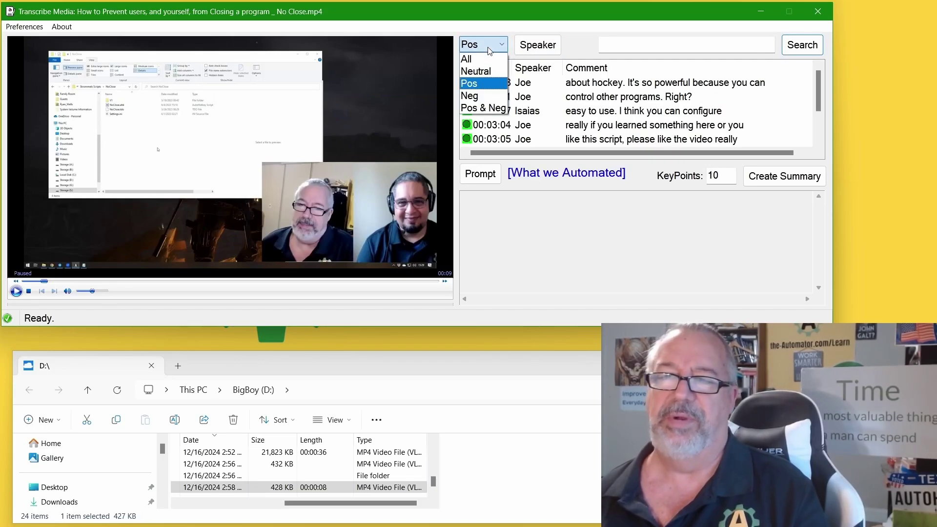
{"action": "left_click", "coordinate": [488, 96]}
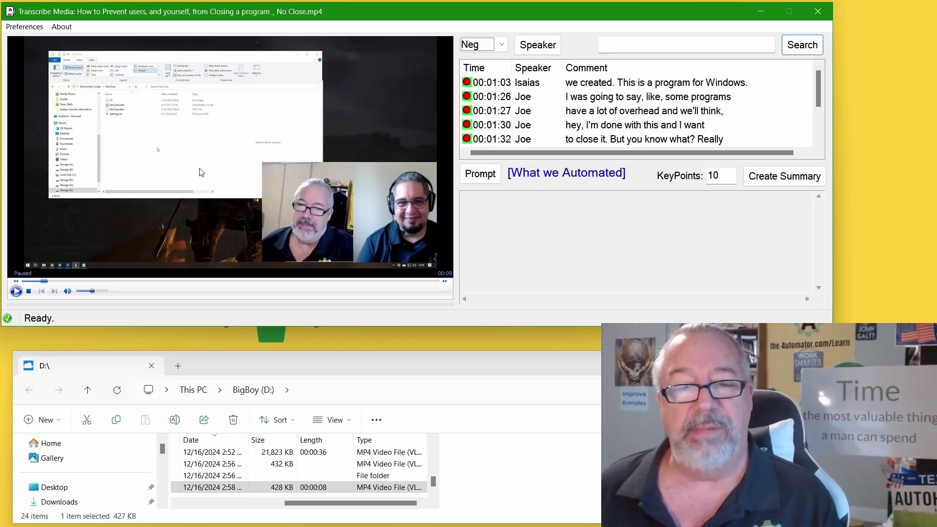
Step: In the Prompt editor load Default Prompt, then AHK Hero, and make AHK Hero the summary prompt
{"action": "left_click", "coordinate": [481, 177]}
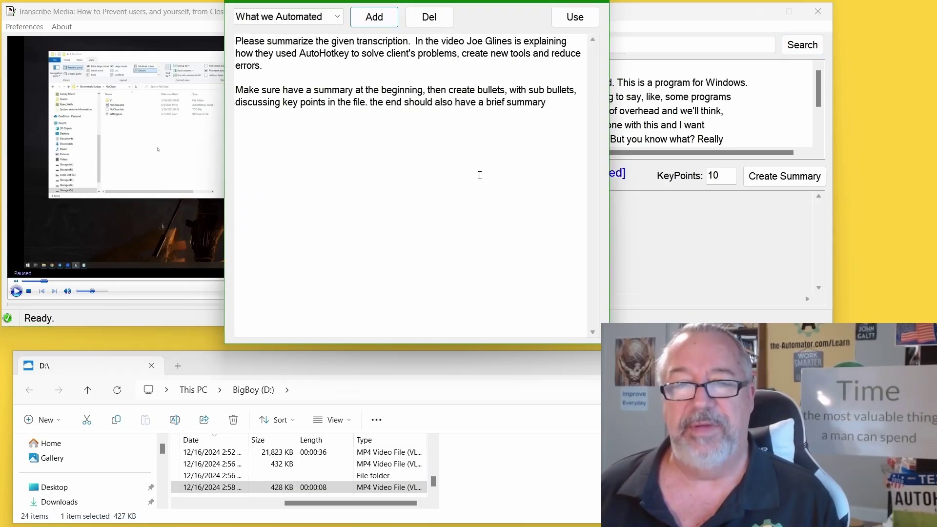
{"action": "left_click", "coordinate": [297, 16]}
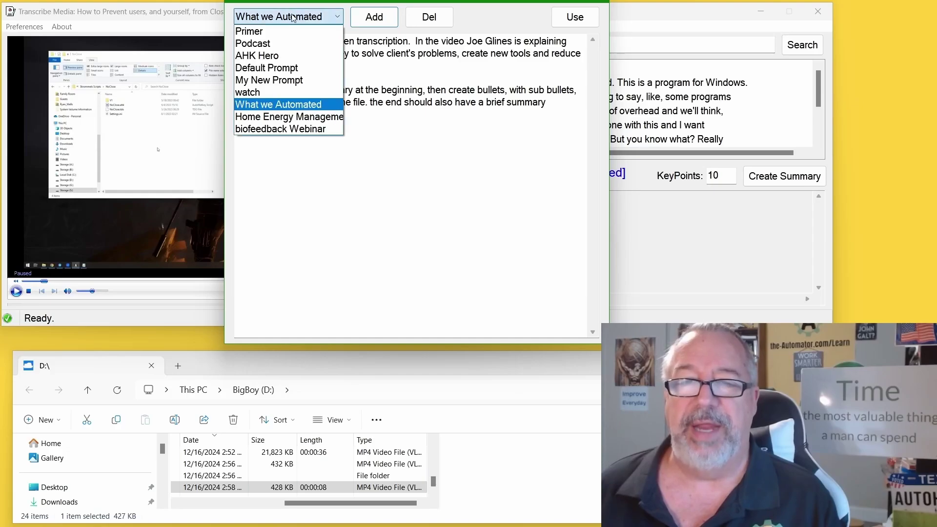
{"action": "left_click", "coordinate": [282, 68]}
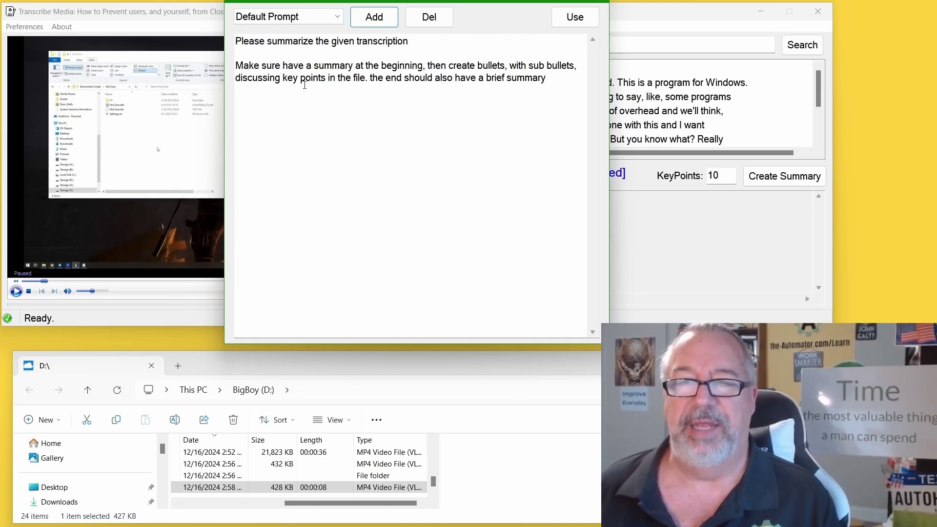
{"action": "left_click", "coordinate": [273, 18]}
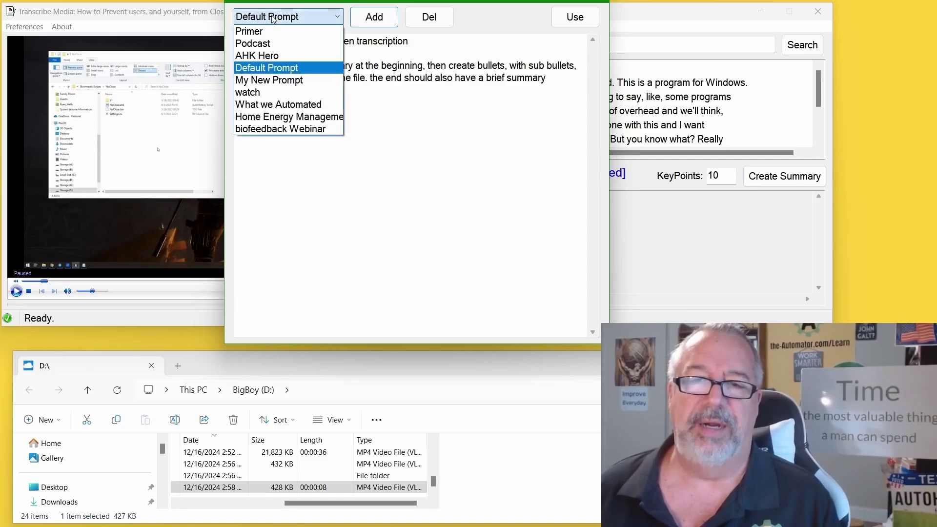
{"action": "left_click", "coordinate": [282, 57]}
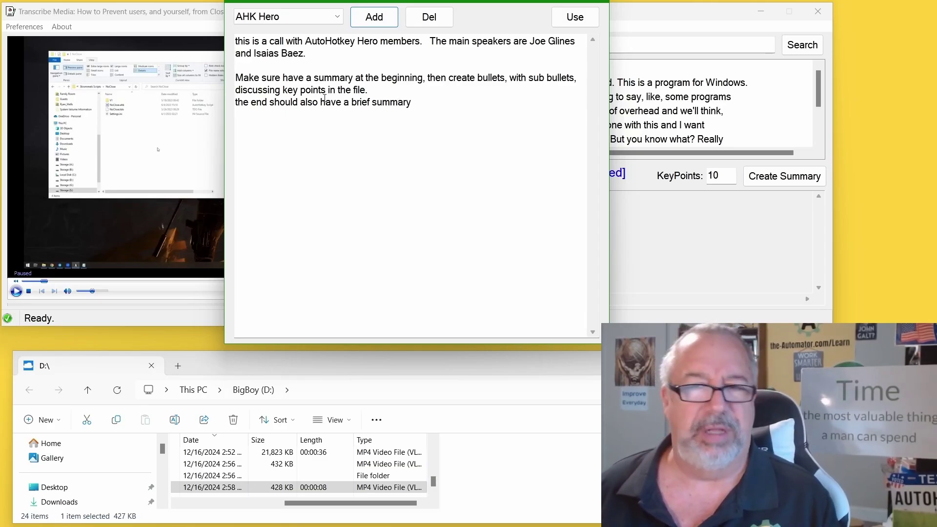
{"action": "left_click", "coordinate": [588, 17]}
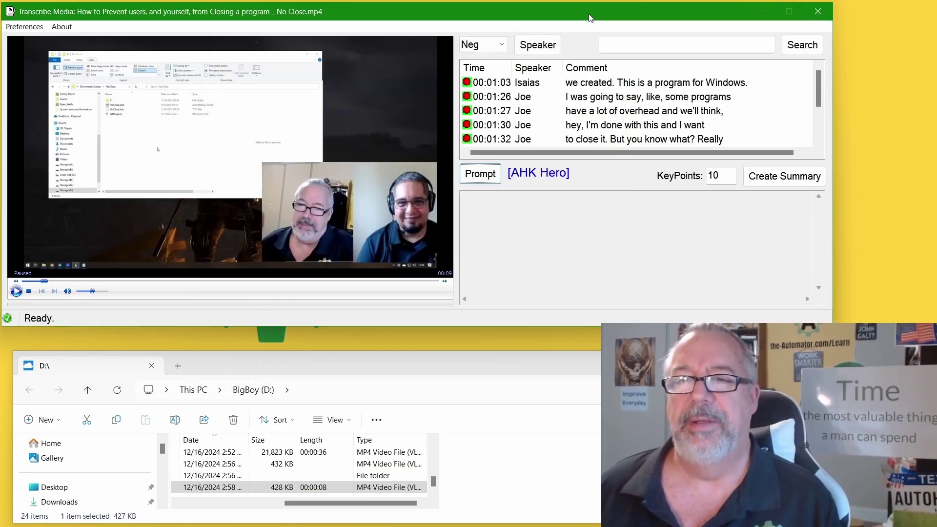
Step: Confirm KeyPoints is 10 and create the timestamped summary with a Final Summary of the script
{"action": "left_click", "coordinate": [718, 183]}
{"action": "double_click", "coordinate": [708, 183]}
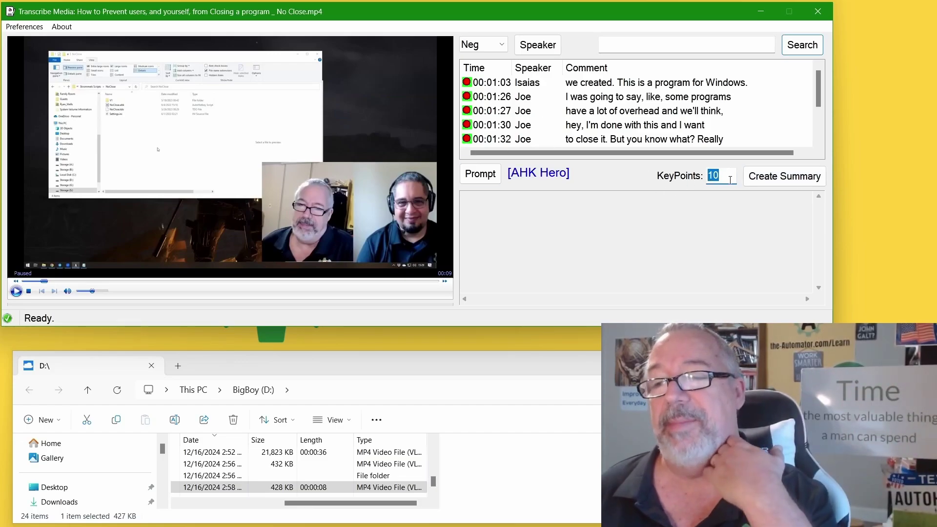
{"action": "left_click", "coordinate": [795, 178]}
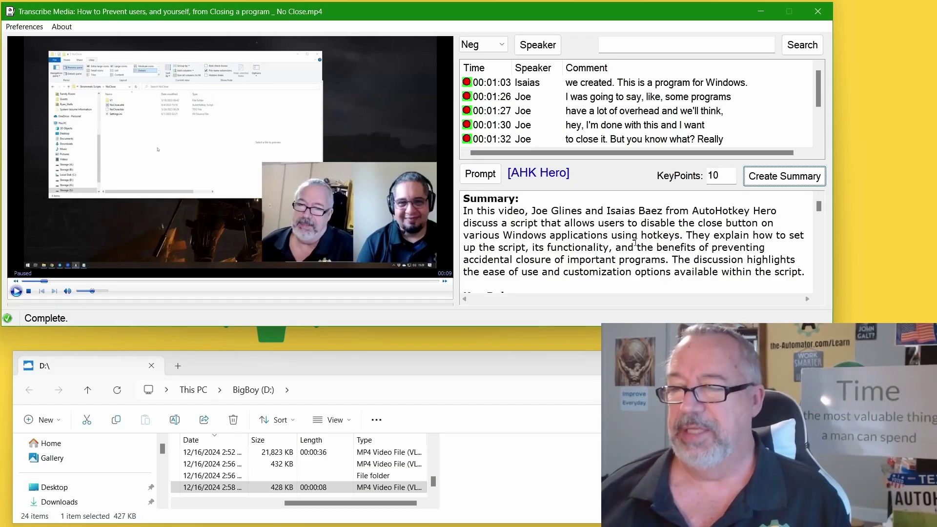
{"action": "left_click_drag", "start_coordinate": [819, 209], "coordinate": [822, 232]}
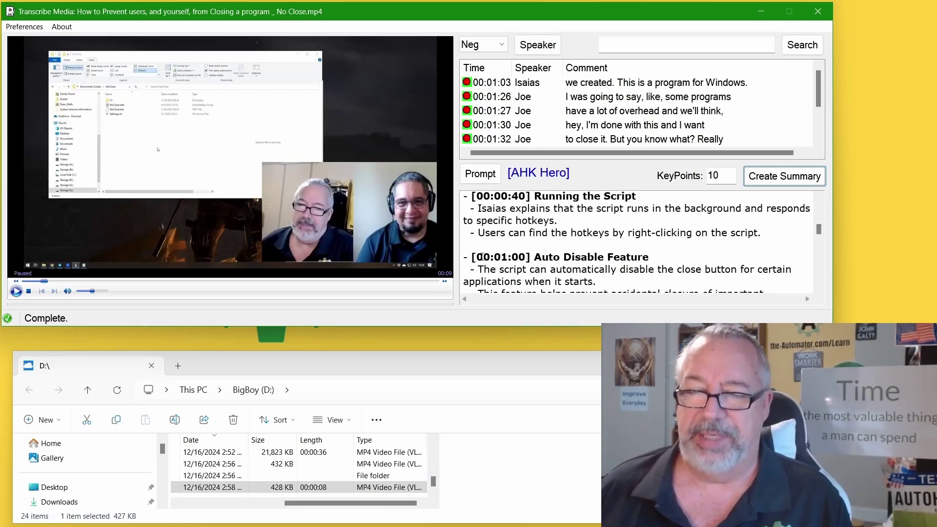
{"action": "left_click_drag", "start_coordinate": [818, 232], "coordinate": [828, 283]}
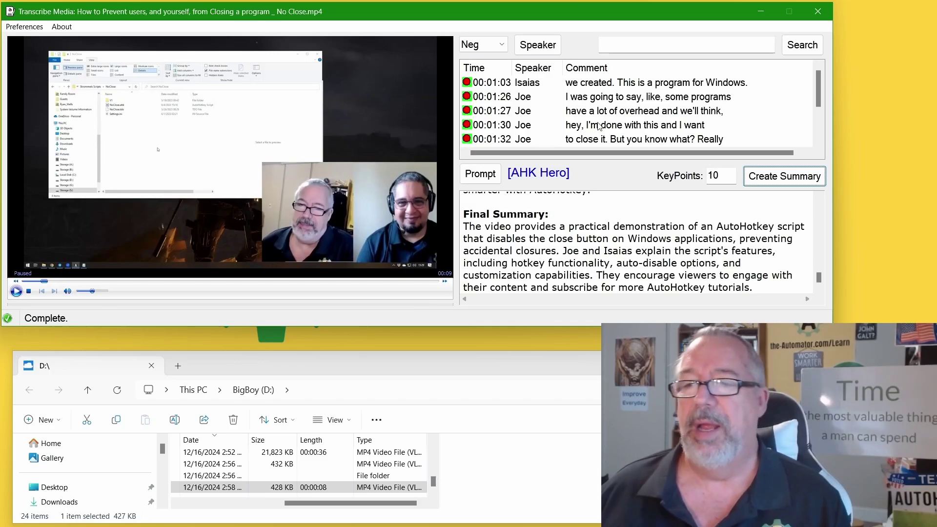
{"action": "left_click_drag", "start_coordinate": [623, 83], "coordinate": [628, 131]}
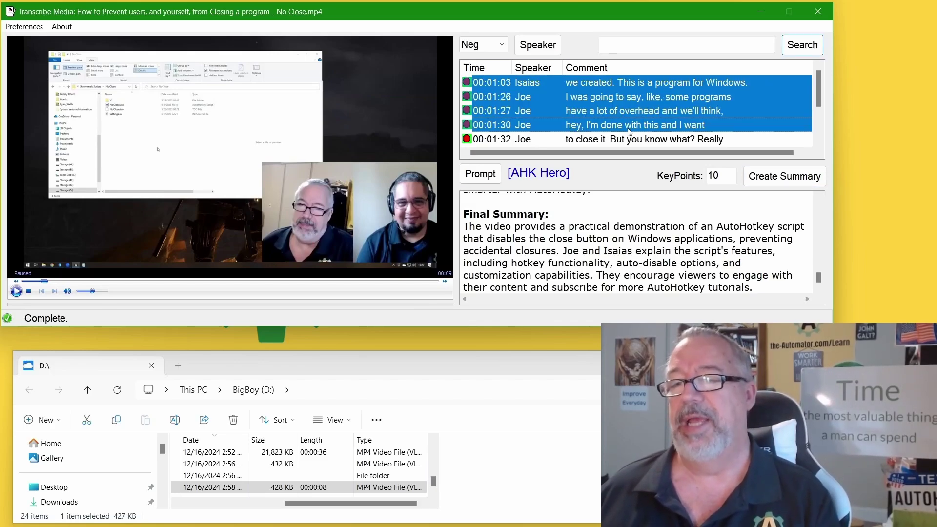
{"action": "right_click", "coordinate": [628, 130]}
{"action": "left_click", "coordinate": [685, 212]}
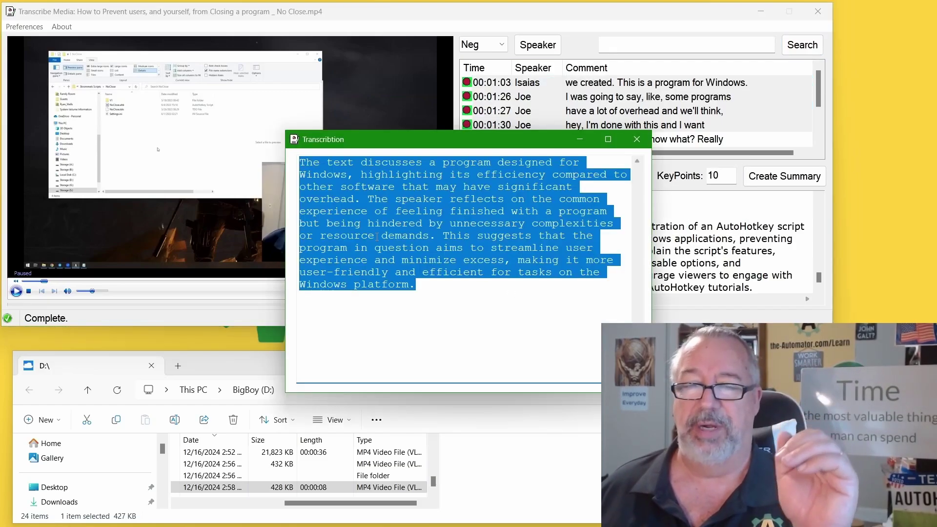
{"action": "left_click", "coordinate": [446, 283]}
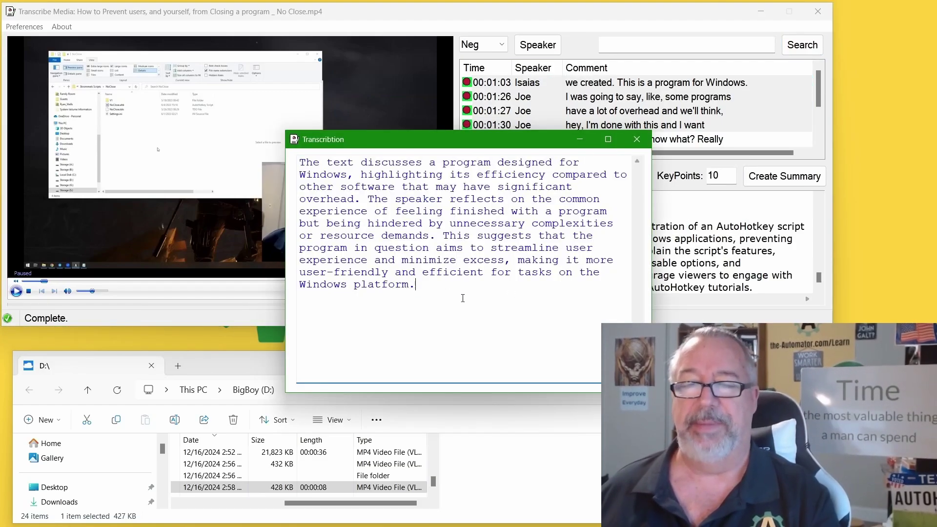
{"action": "left_click", "coordinate": [637, 141]}
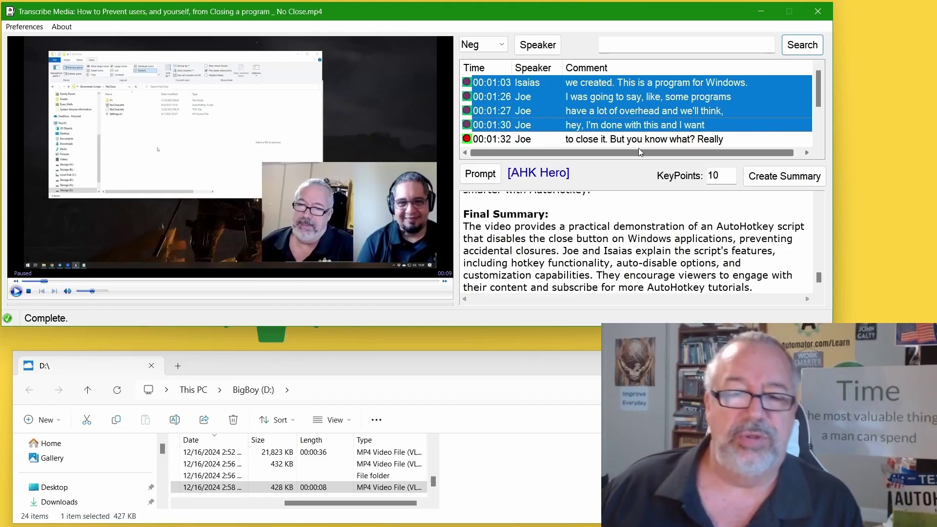
{"action": "left_click", "coordinate": [24, 28]}
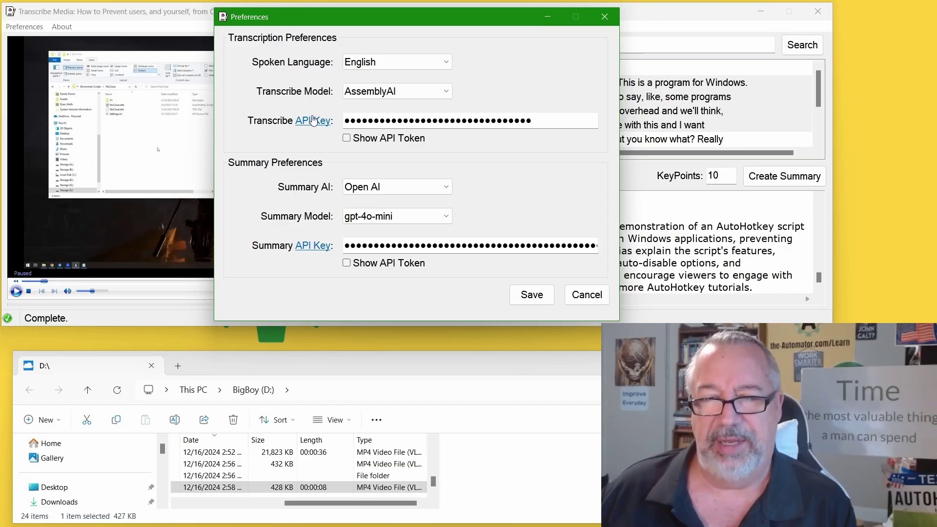
{"action": "left_click", "coordinate": [389, 189]}
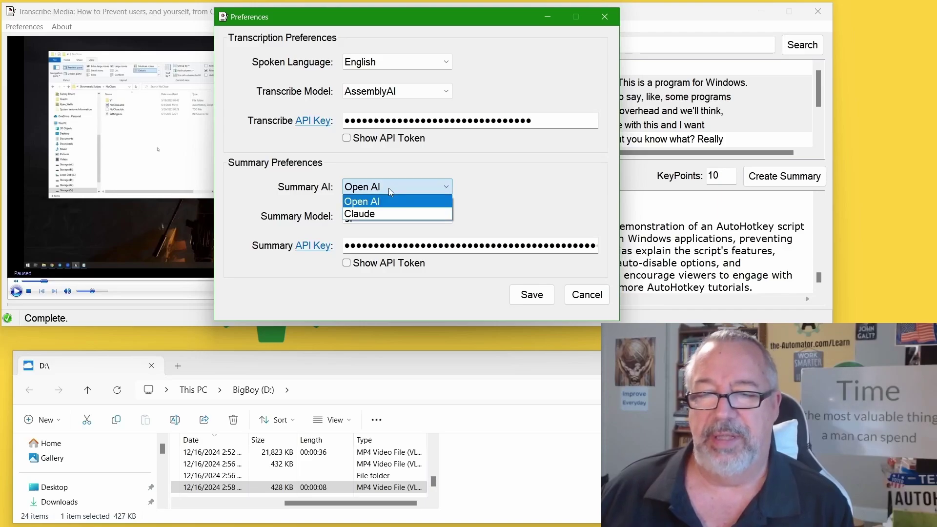
{"action": "left_click", "coordinate": [393, 212]}
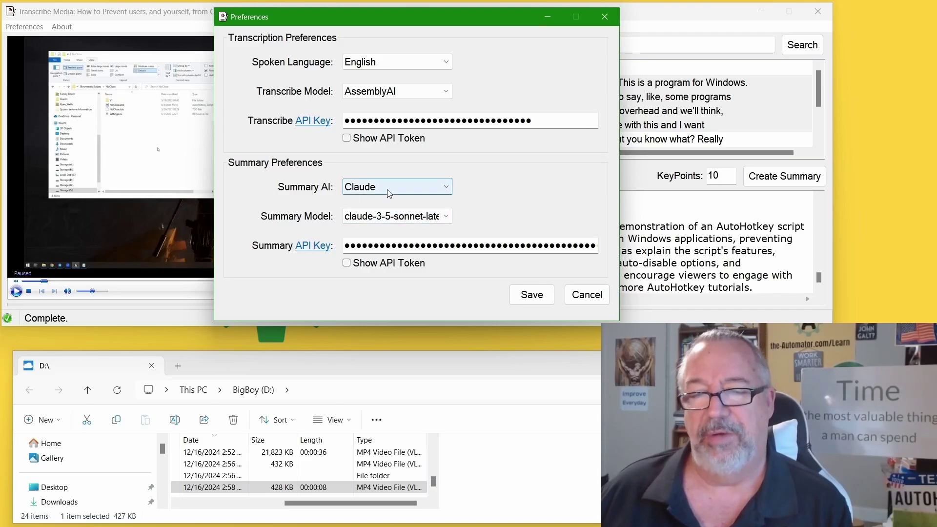
{"action": "left_click", "coordinate": [393, 189]}
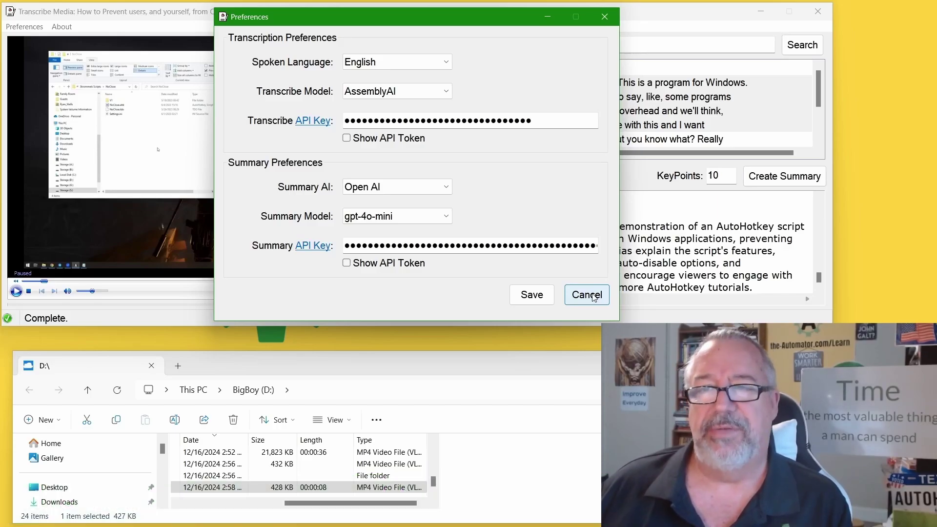
{"action": "left_click", "coordinate": [593, 296]}
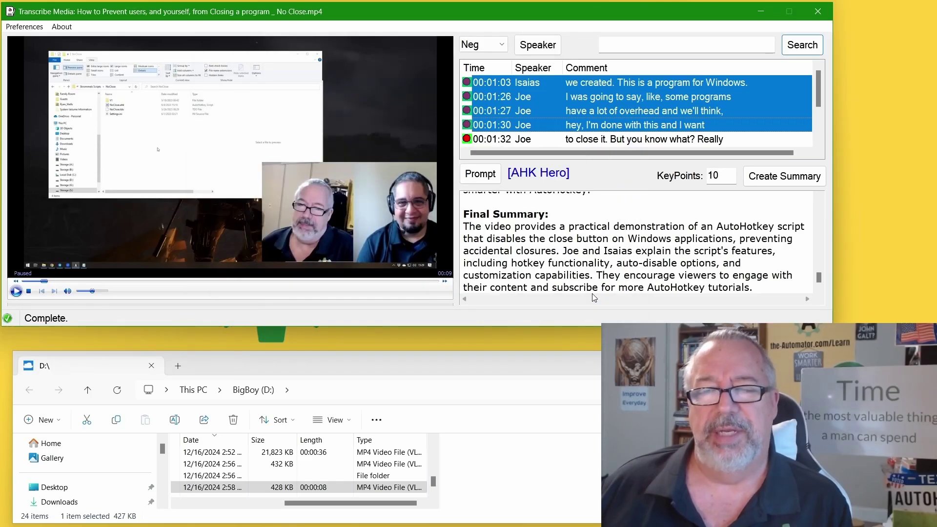